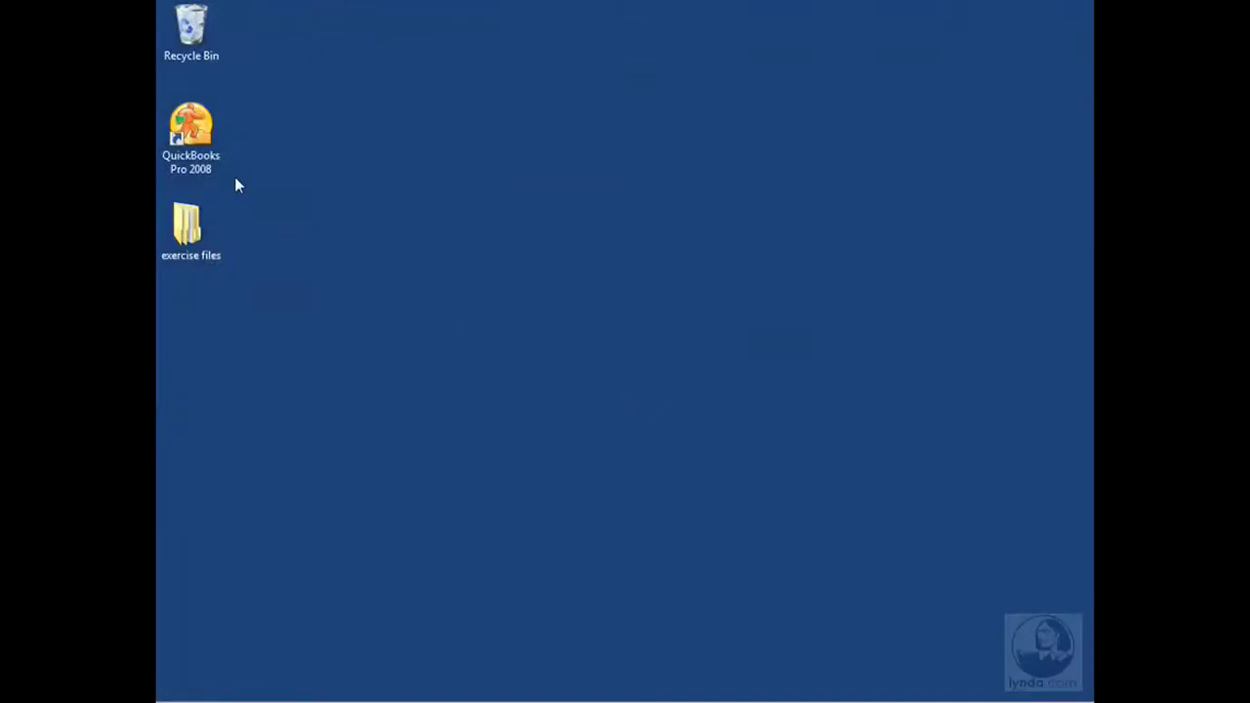
Launch QuickBooks Pro 2008 from its desktop icon.
double_click(190, 125)
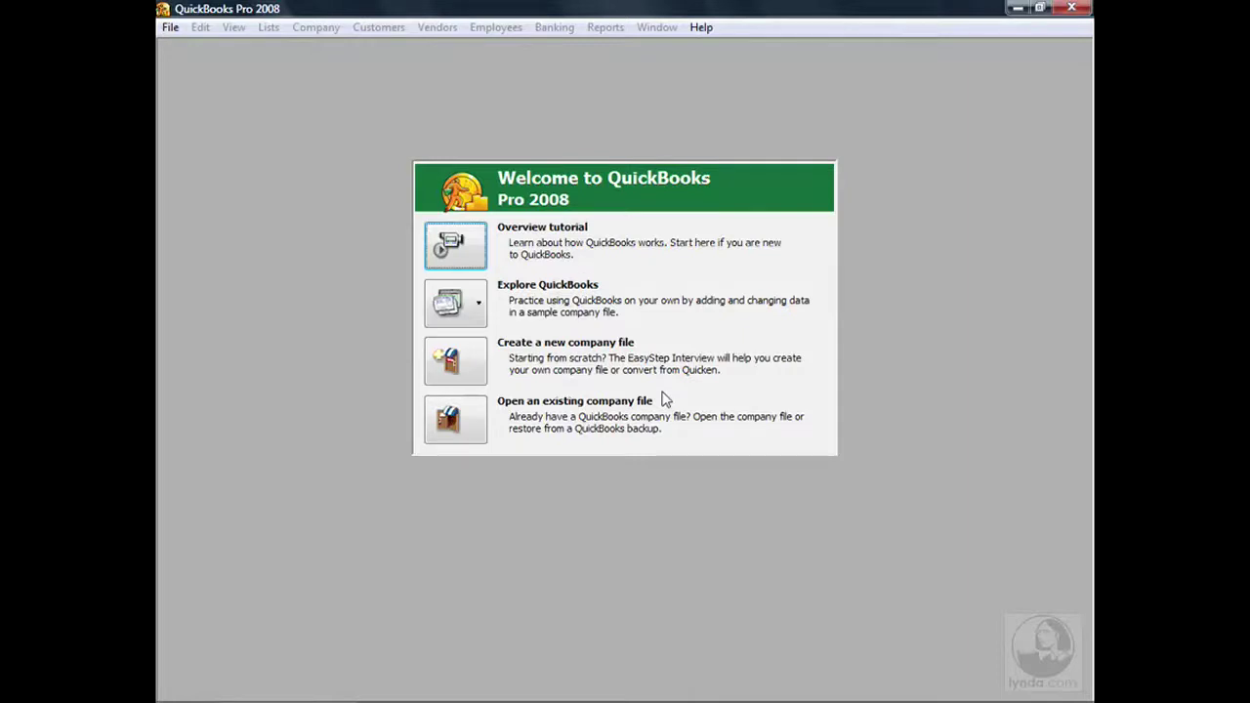
Choose to create a new company file and begin the EasyStep Interview.
left_click(465, 361)
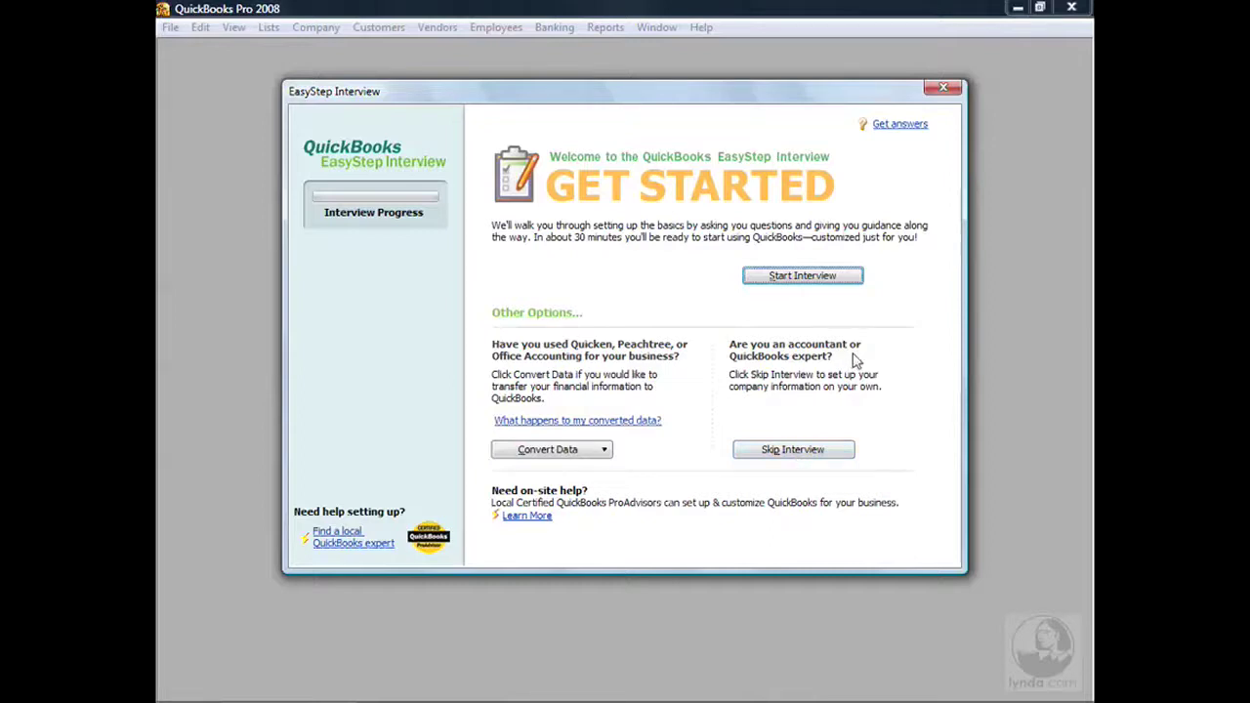
left_click(803, 277)
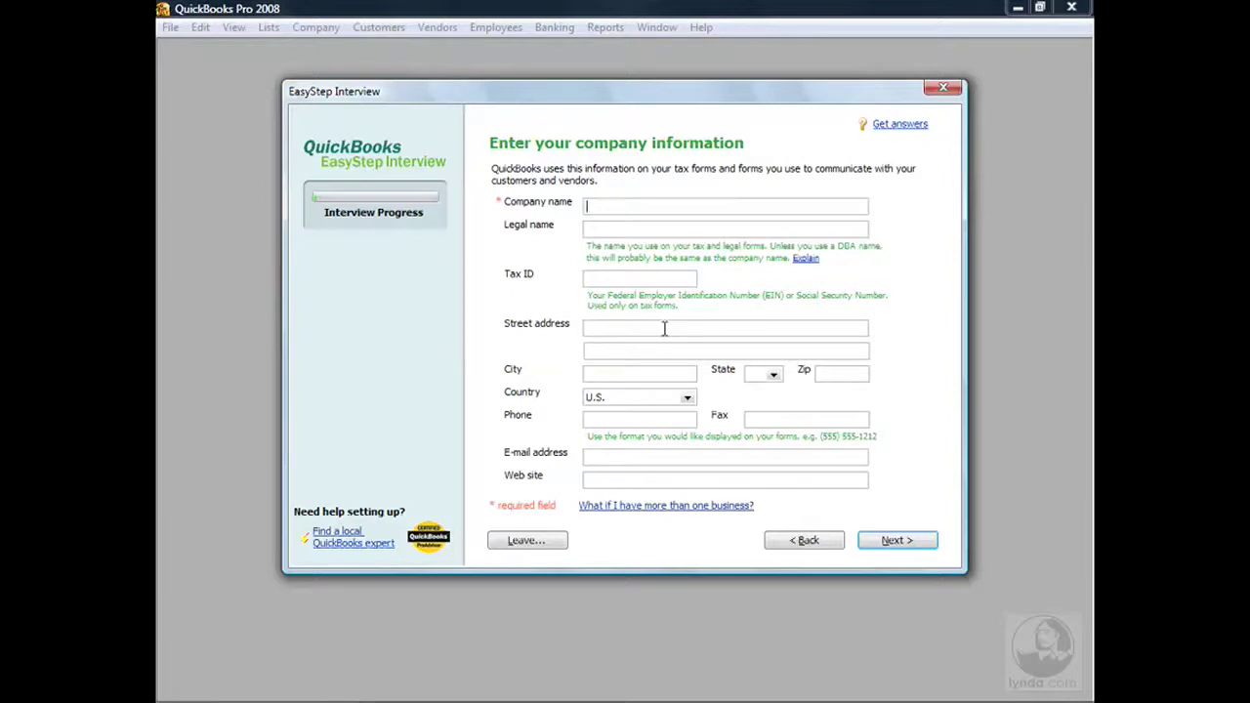
Enter 'Eat Cake Patisserie' as the company name and carry it into Legal name.
type("Eat Cake Patisserie")
key("Tab")
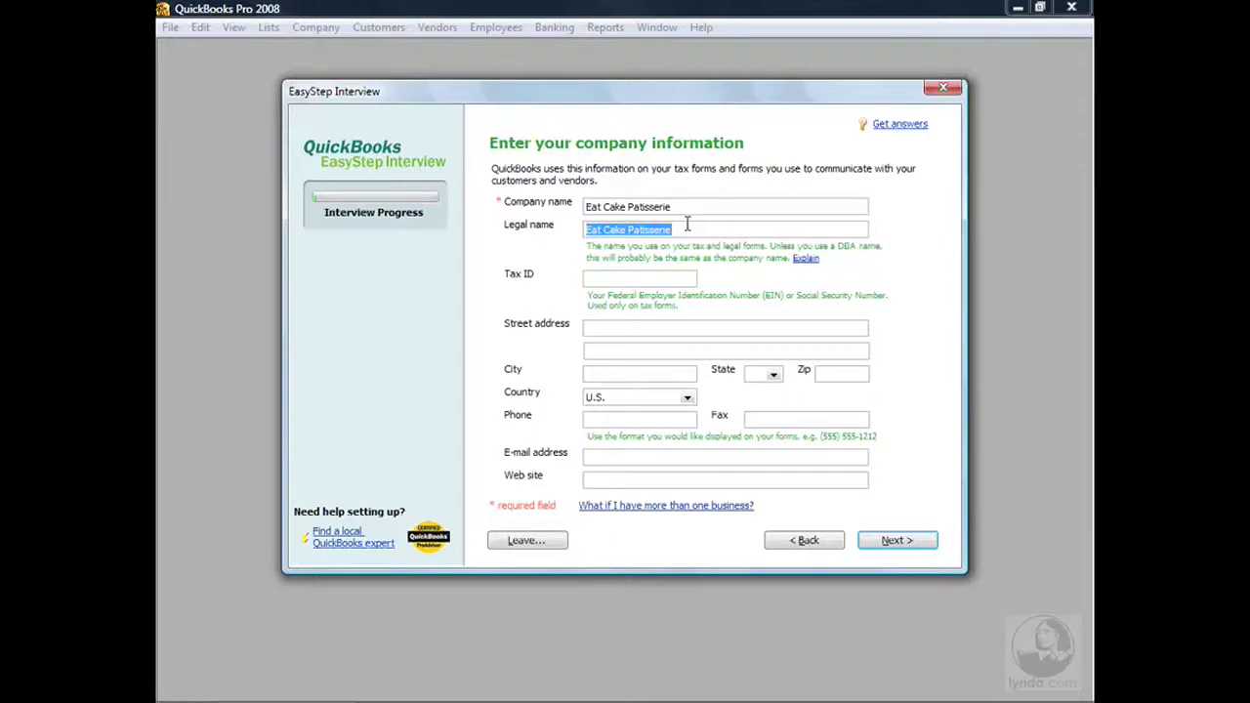
left_click(646, 278)
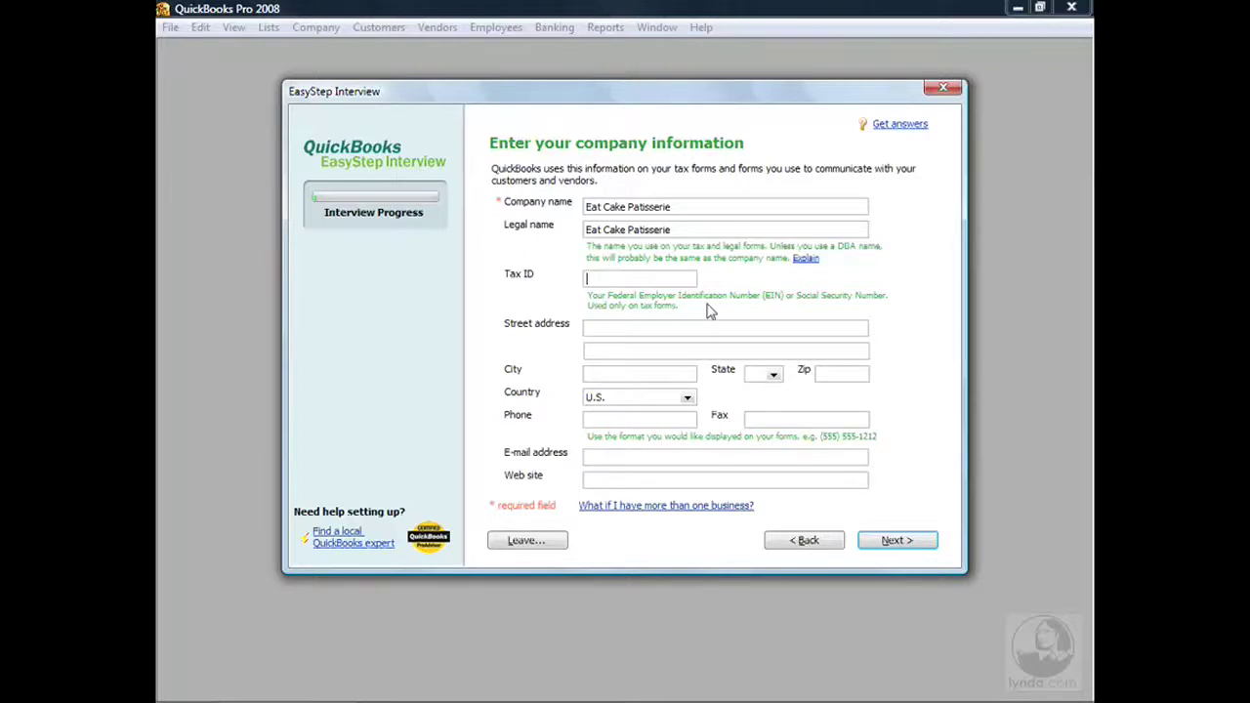
Enter the company's tax ID and full business address, including city, state and zip.
type("77-1234567")
left_click(607, 327)
type("234 Sugar & Spic")
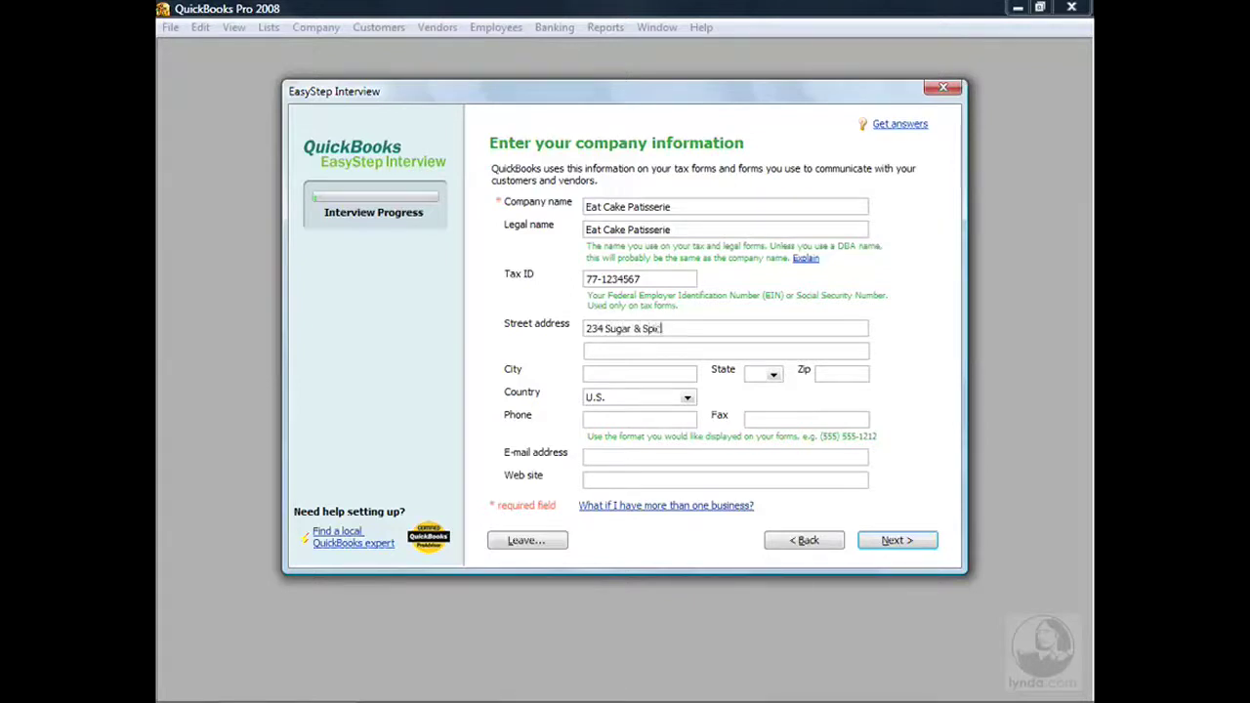
type("e Lane")
key("Tab")
key("Tab")
type("Anywhere")
key("Tab")
type("ca")
key("Tab")
type("90000")
key("Tab")
key("Tab")
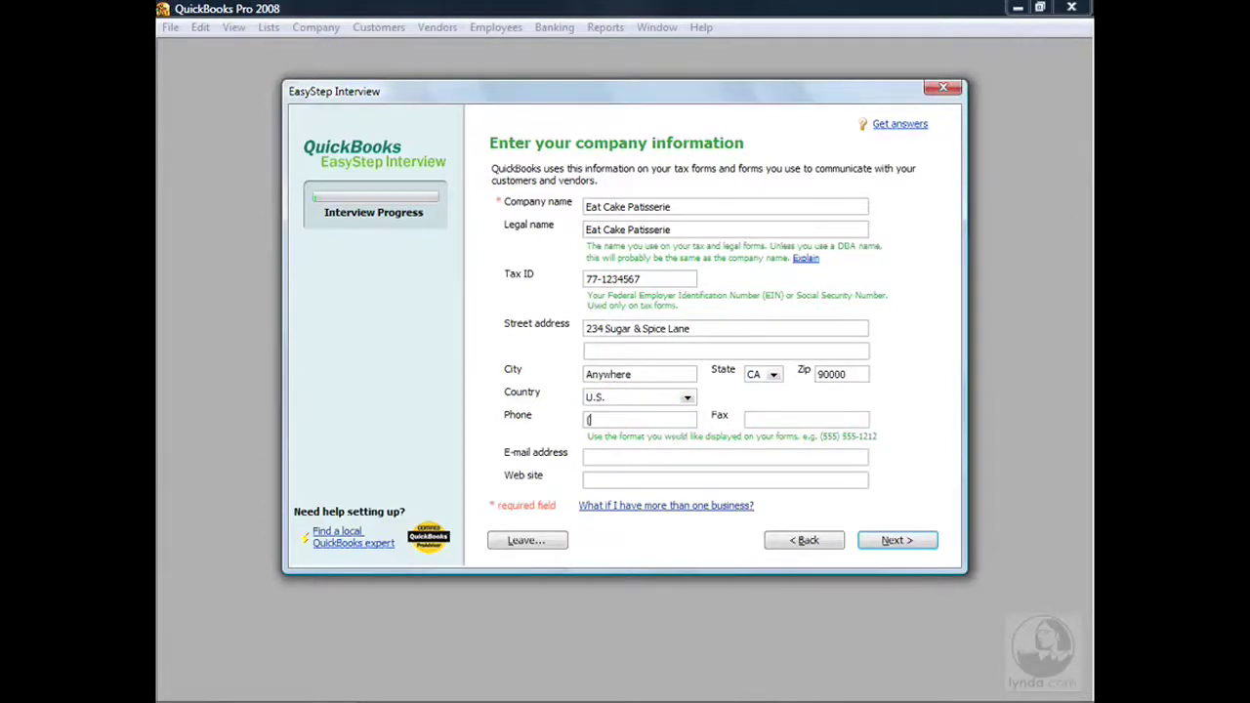
key("Tab")
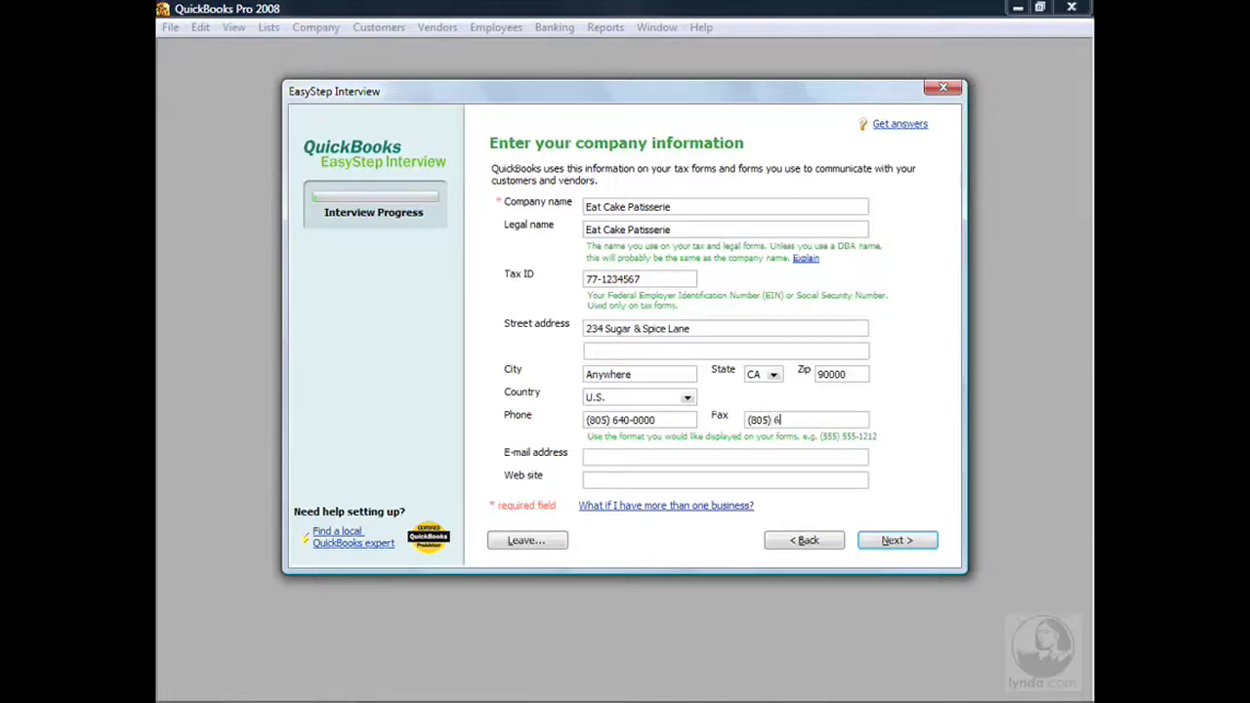
type("t")
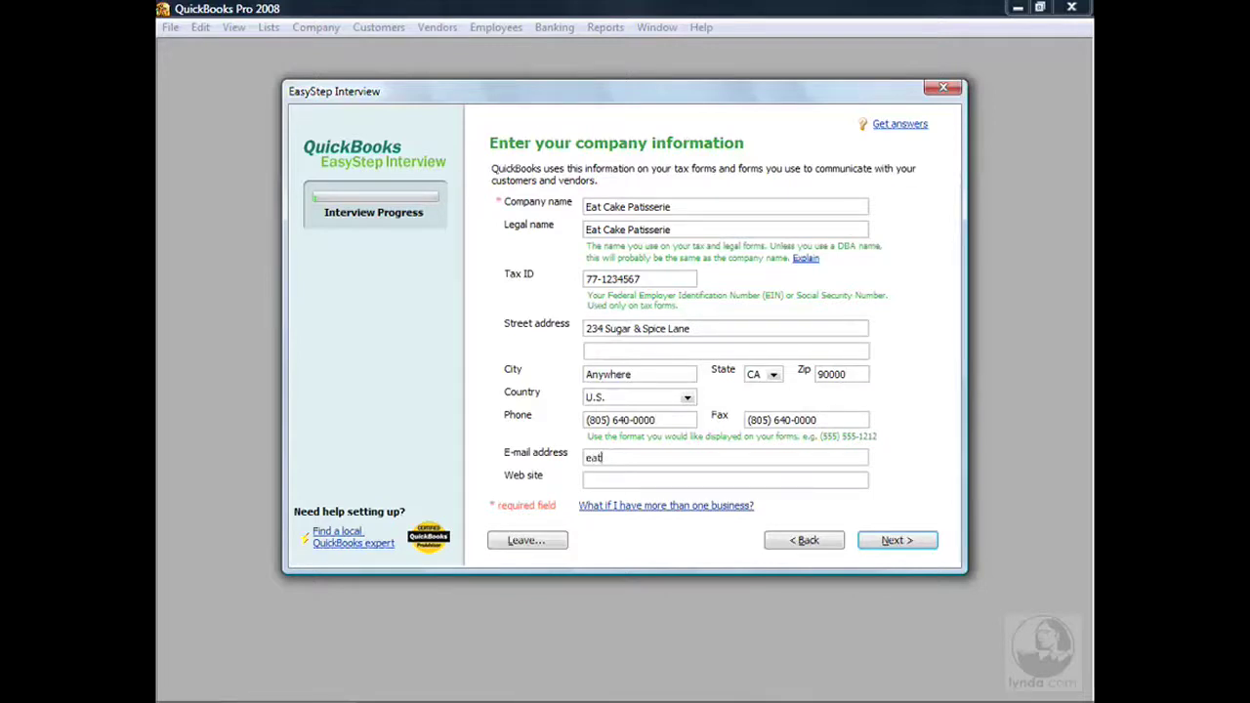
key("Tab")
type("www.")
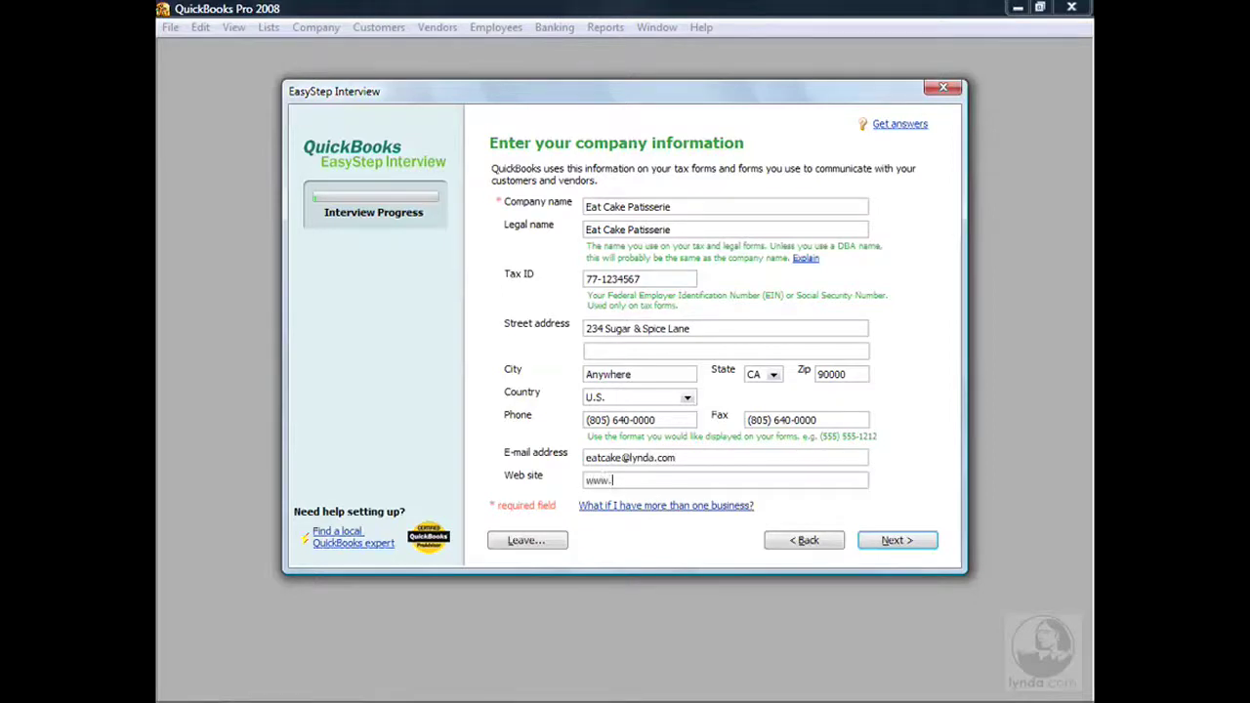
type("eatcake.com")
left_click(896, 542)
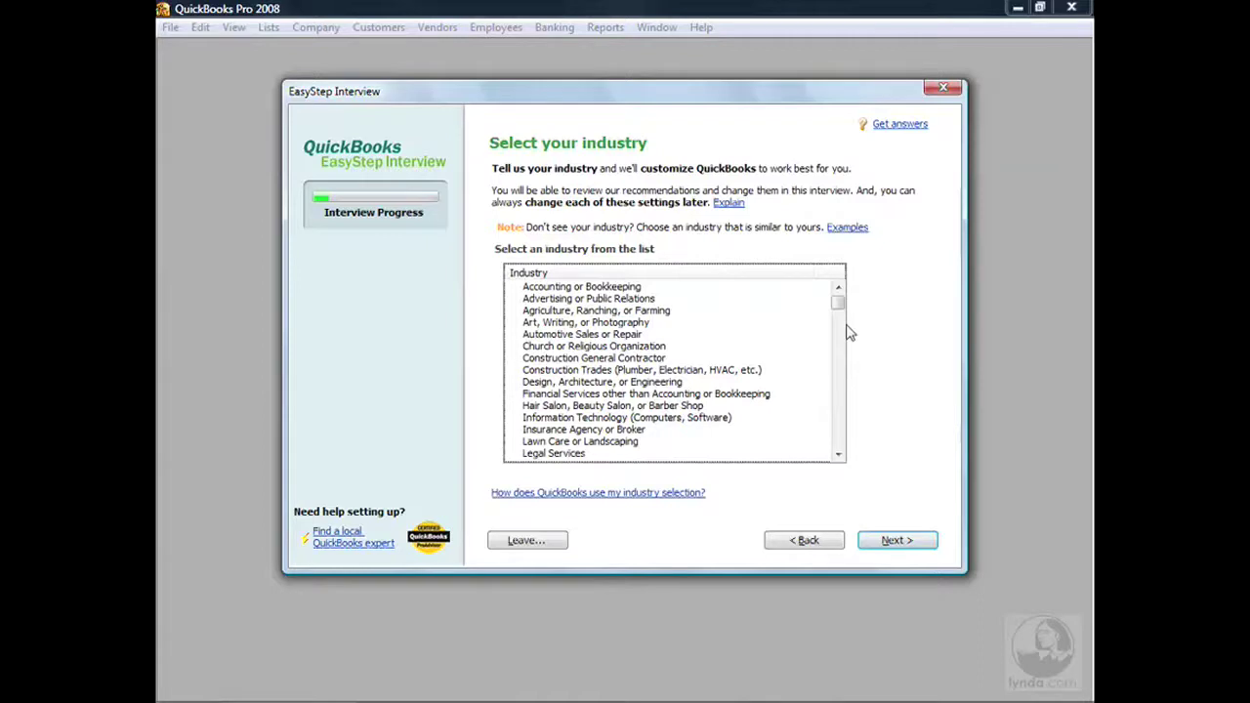
Select Restaurant, Caterer, or Bar as the industry and continue.
left_click(839, 456)
left_click(839, 456)
left_click(839, 456)
left_click(839, 456)
left_click(839, 456)
left_click(839, 456)
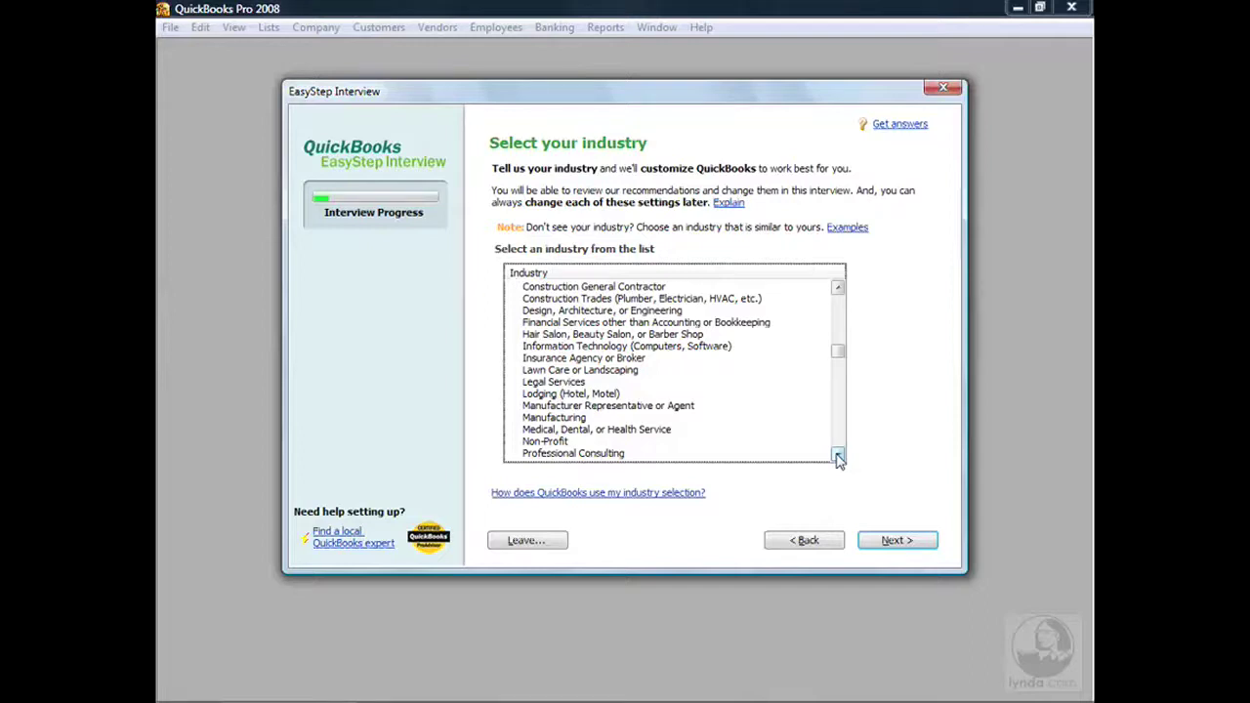
left_click(838, 456)
left_click(838, 456)
left_click_drag(842, 370, 837, 393)
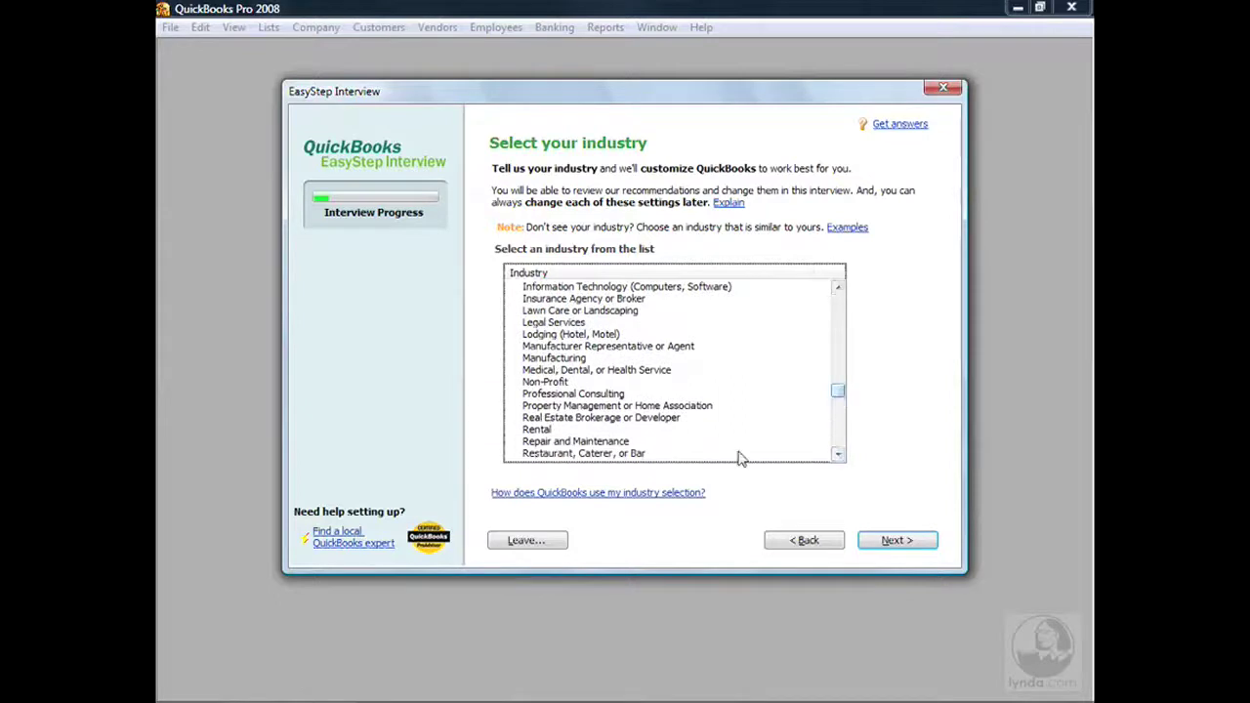
left_click(625, 459)
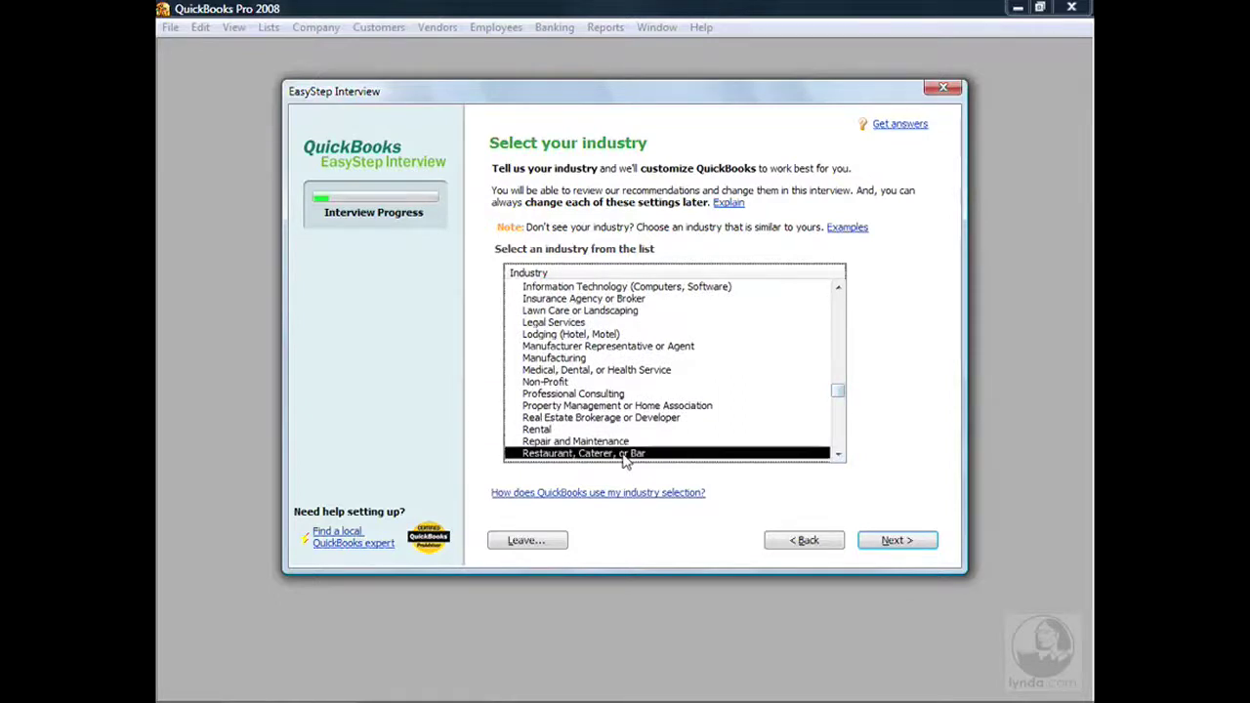
left_click(916, 545)
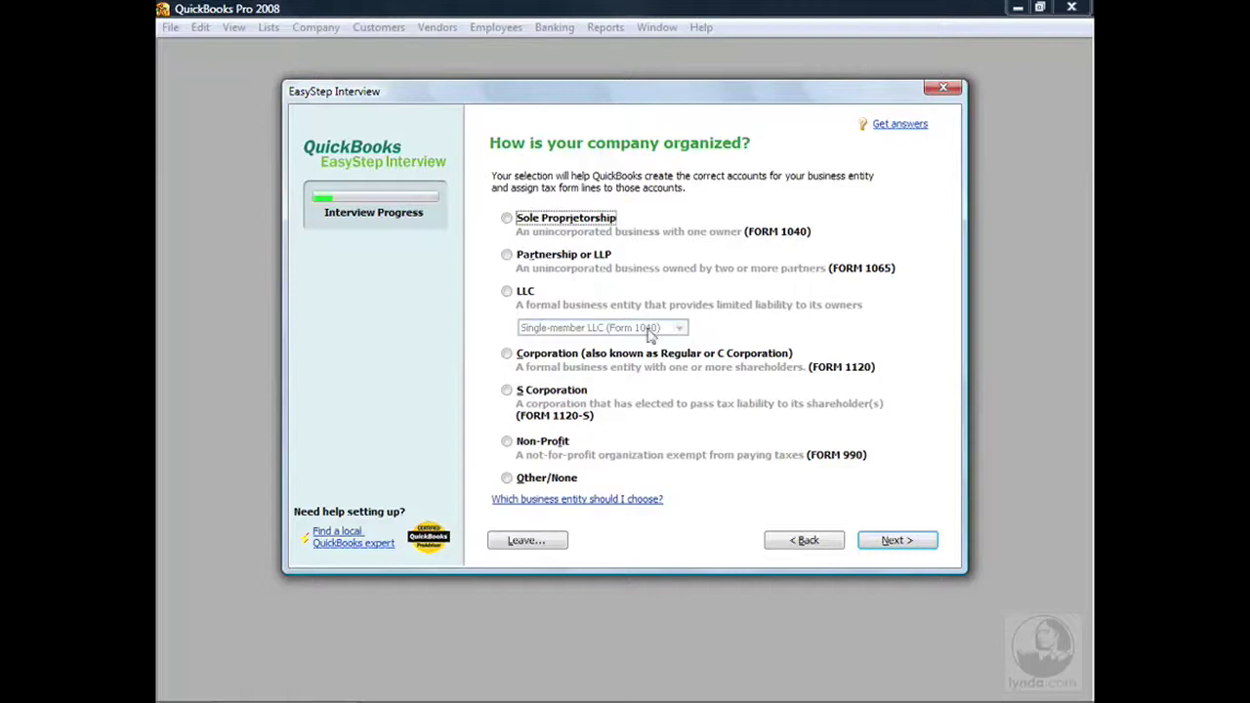
Set the business entity type to Corporation (Regular or C Corporation) and continue.
left_click(507, 353)
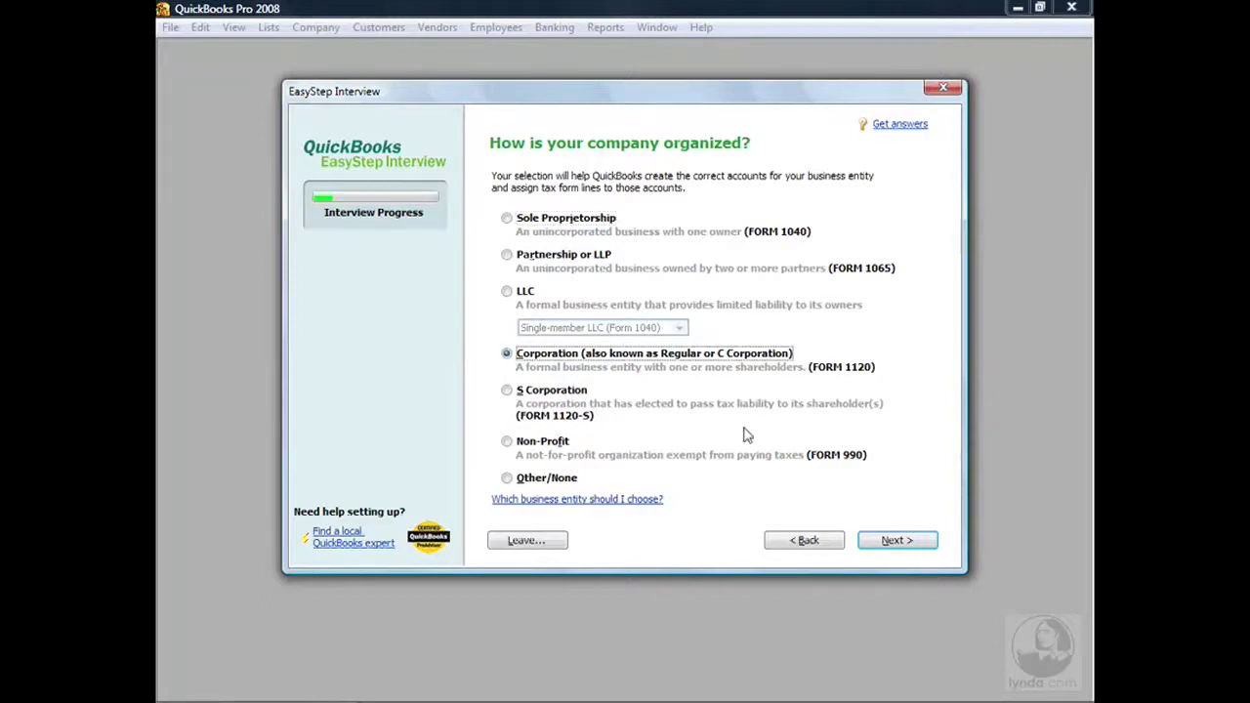
left_click(910, 544)
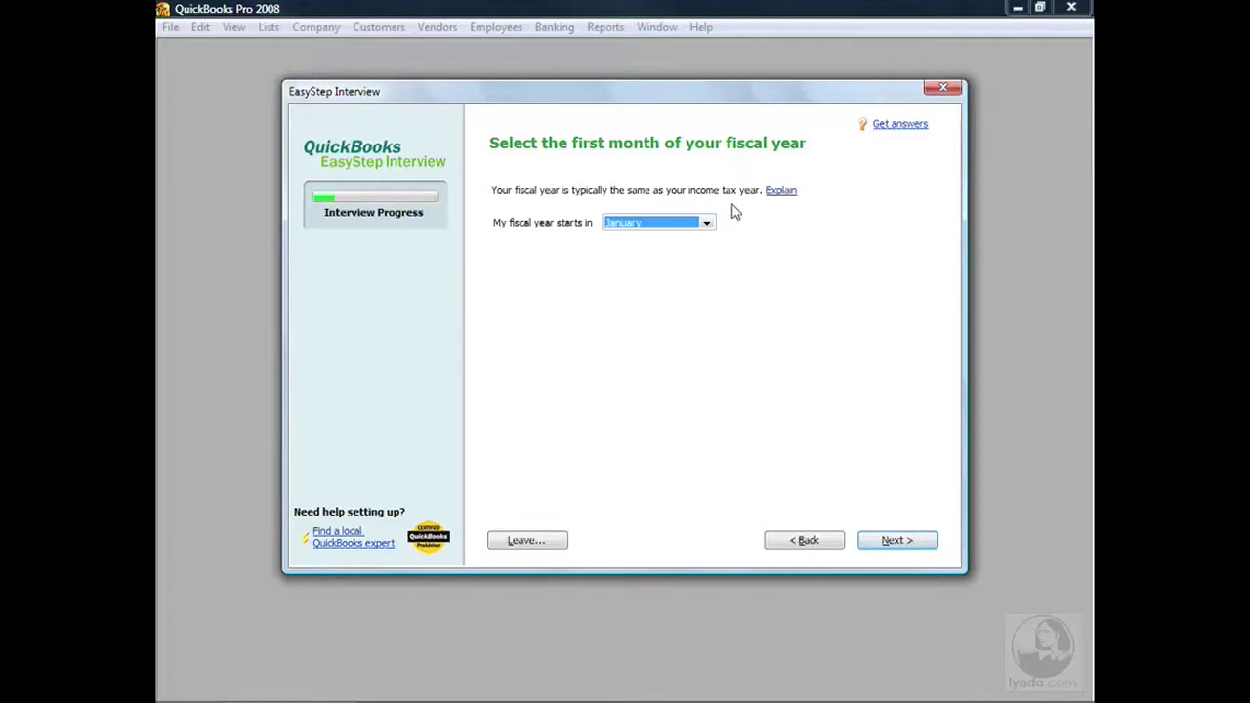
left_click(707, 224)
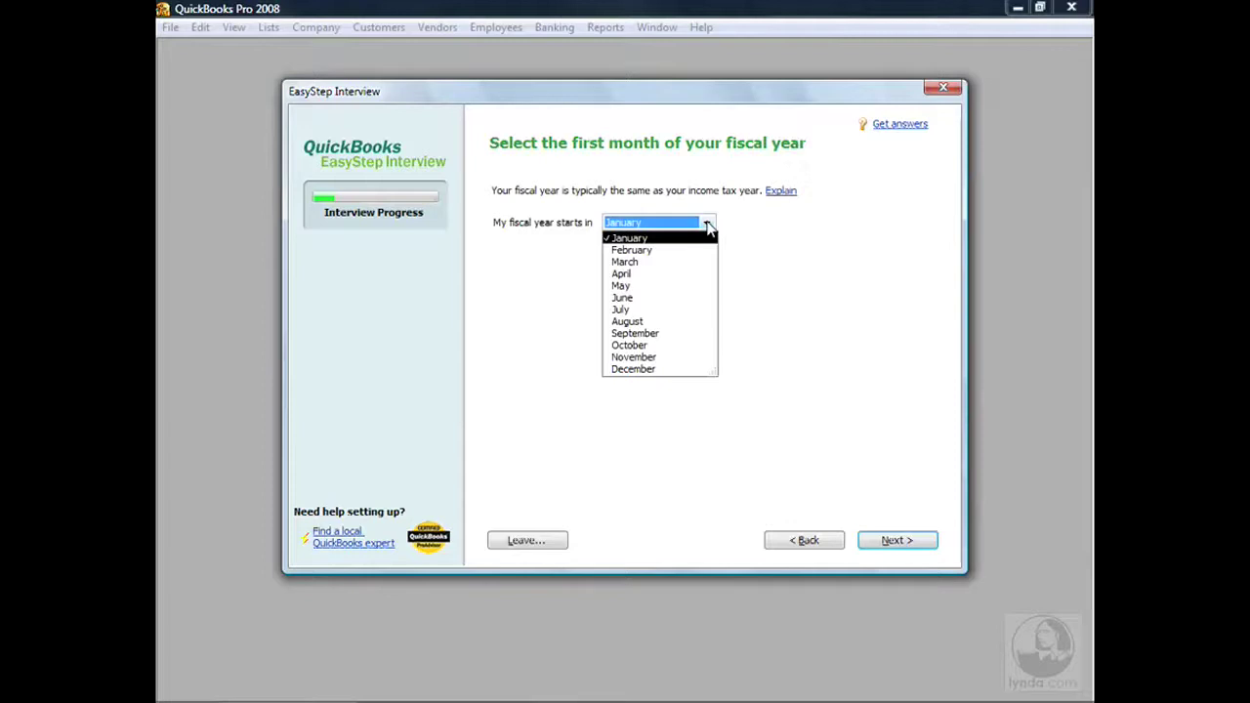
left_click(640, 263)
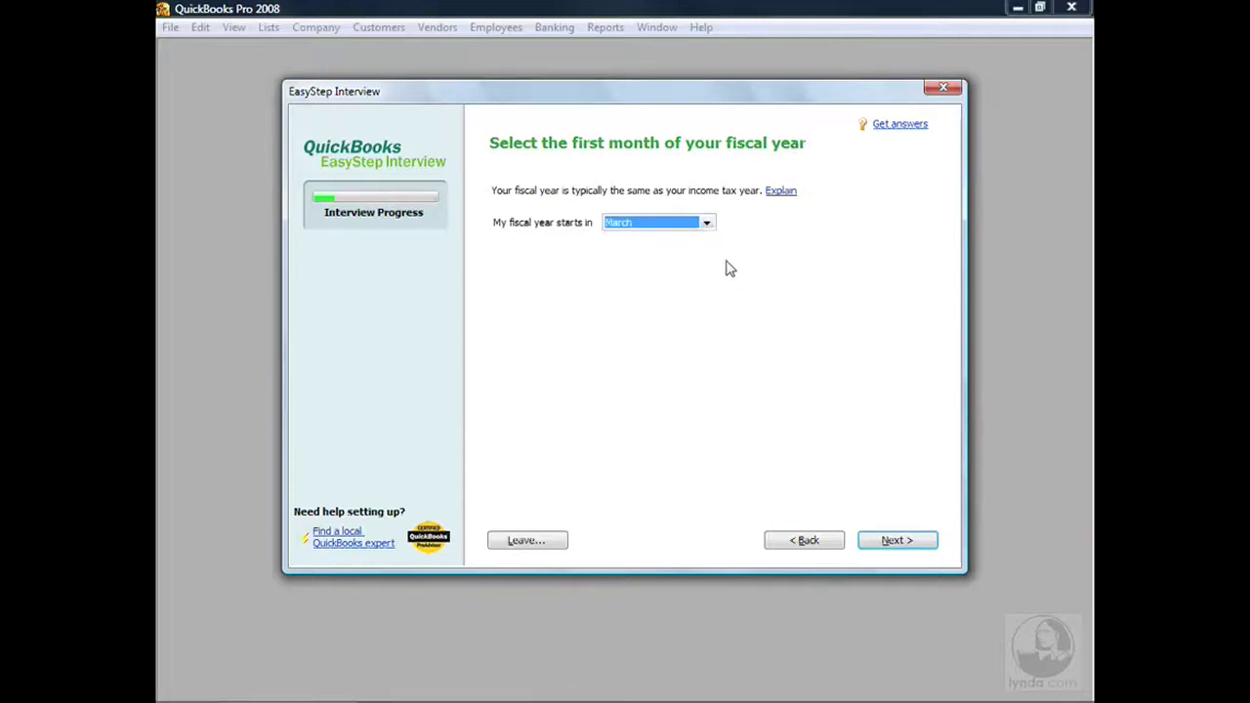
left_click(707, 224)
left_click(661, 240)
Keep January as the fiscal year start and leave the administrator password blank.
left_click(896, 541)
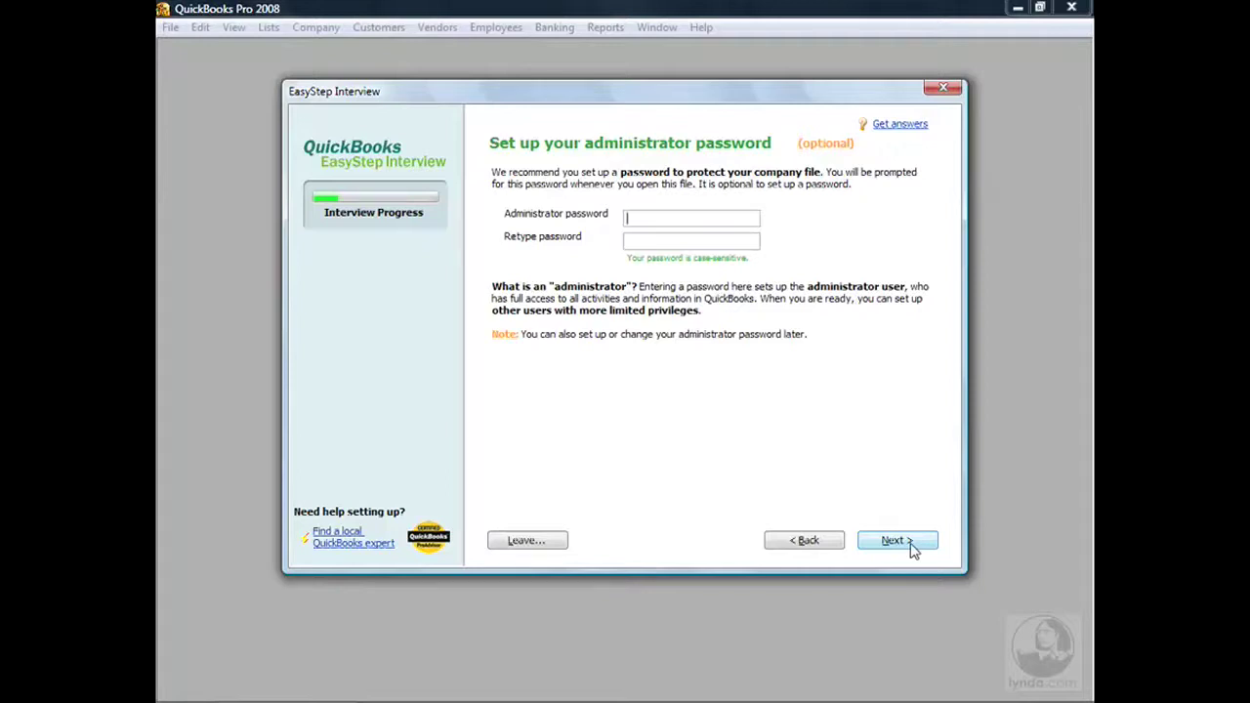
left_click(911, 546)
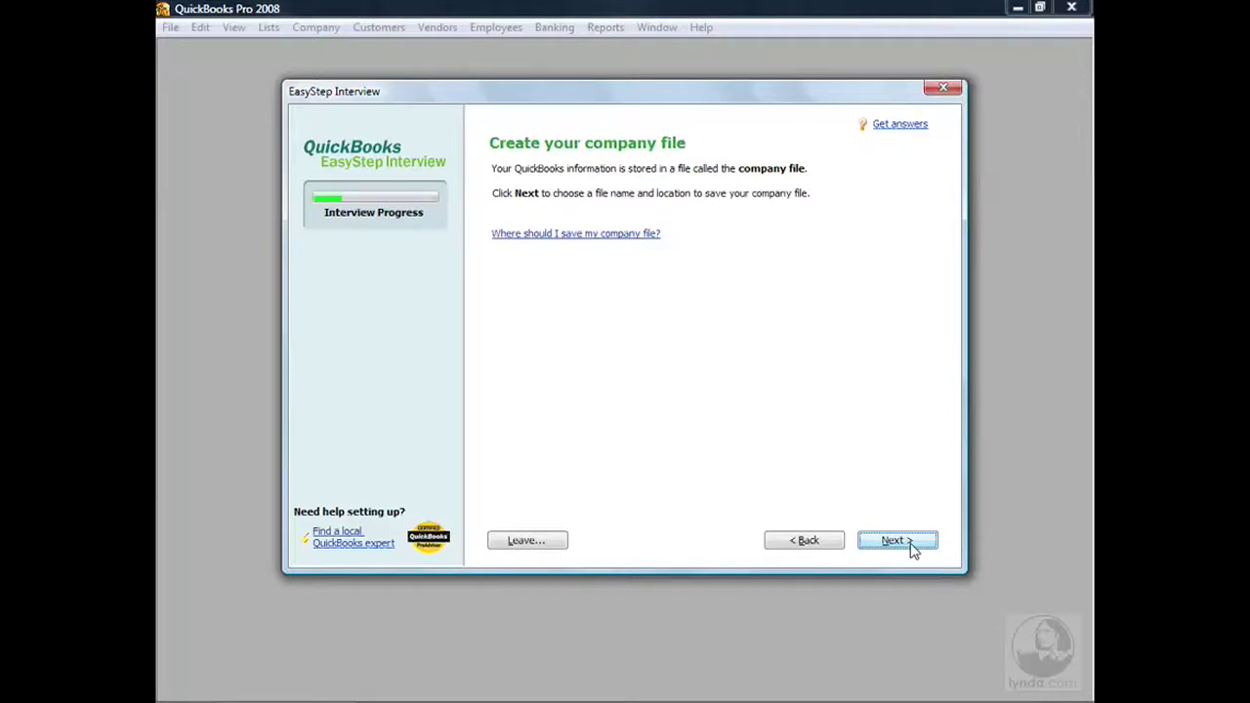
left_click(896, 540)
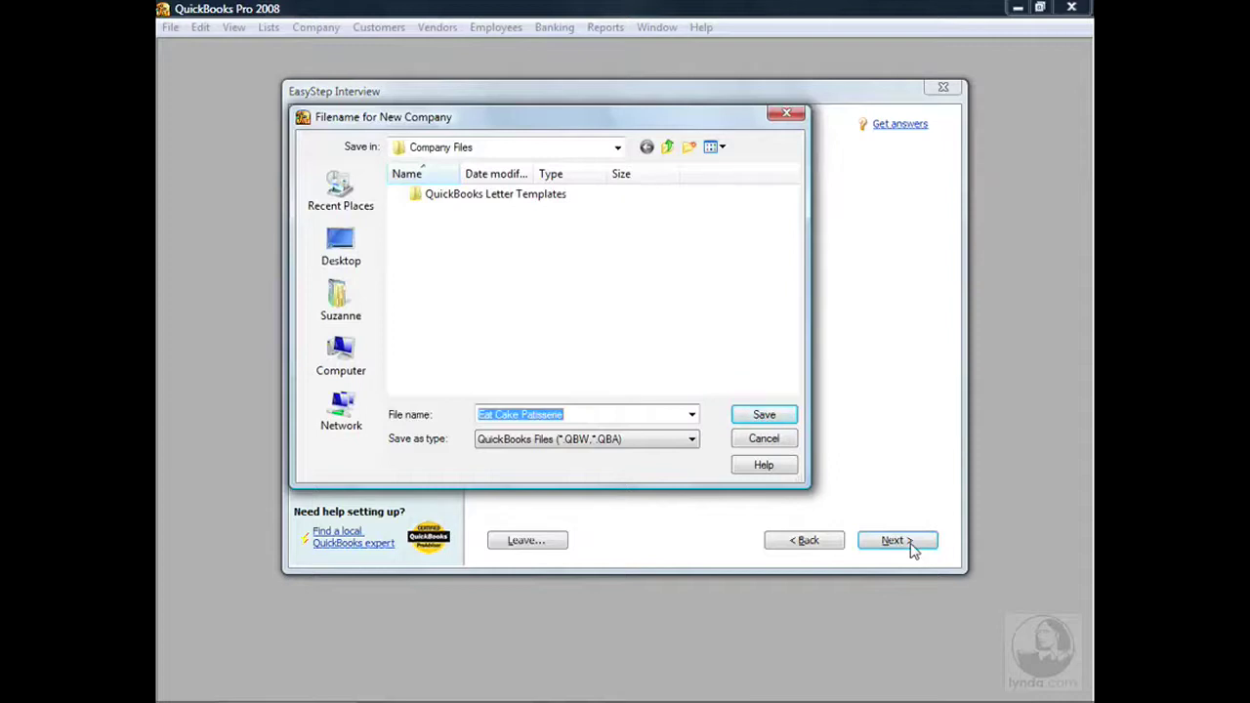
Save the company file as 'Eat Cake Patisserie' in the Company Files folder.
left_click(618, 149)
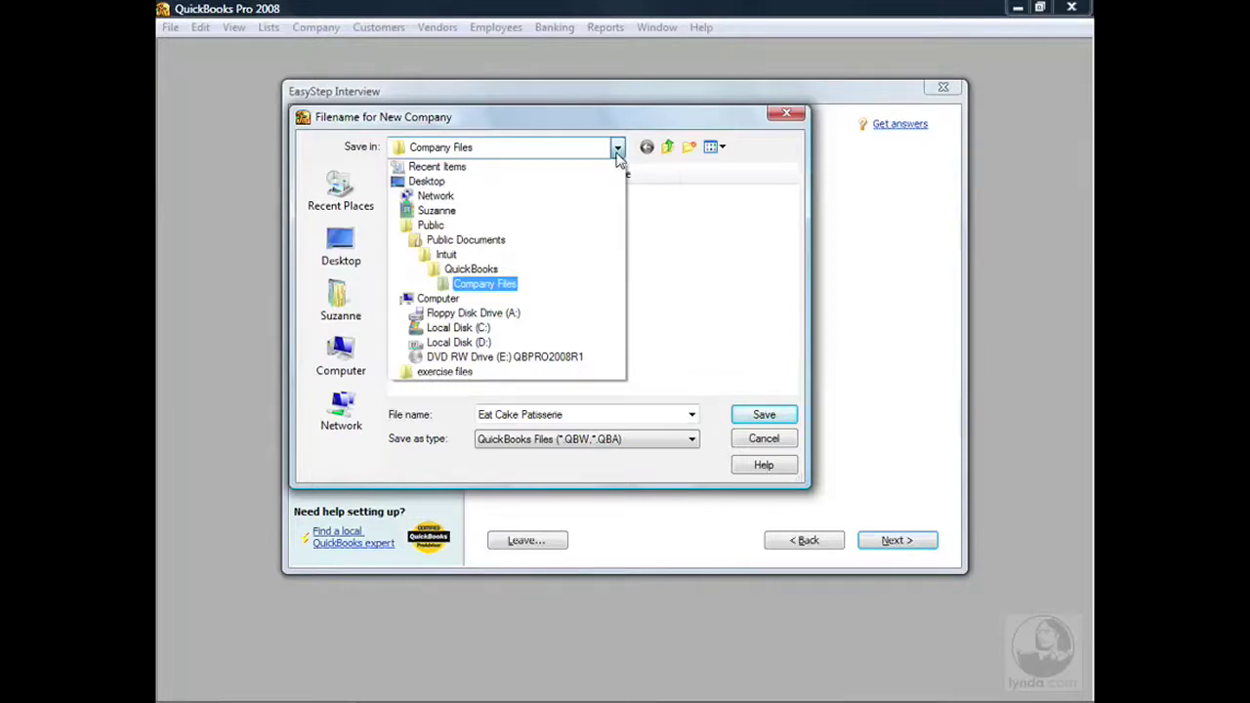
left_click(514, 284)
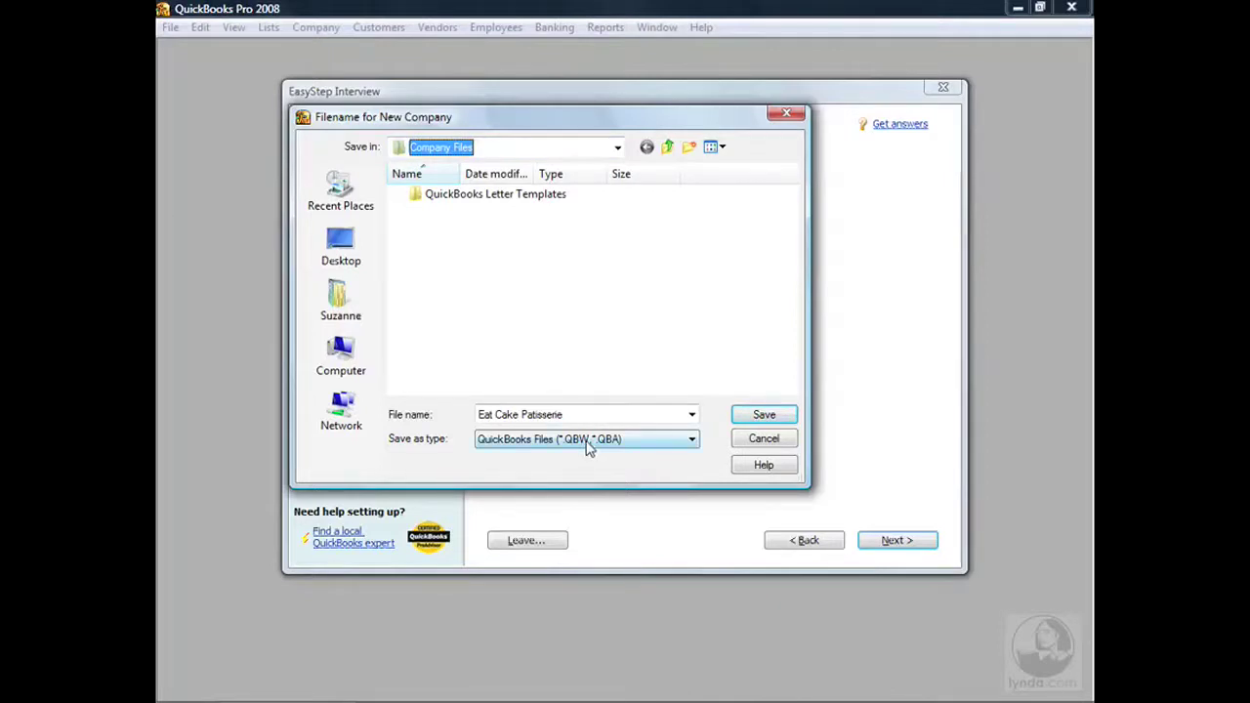
left_click(766, 420)
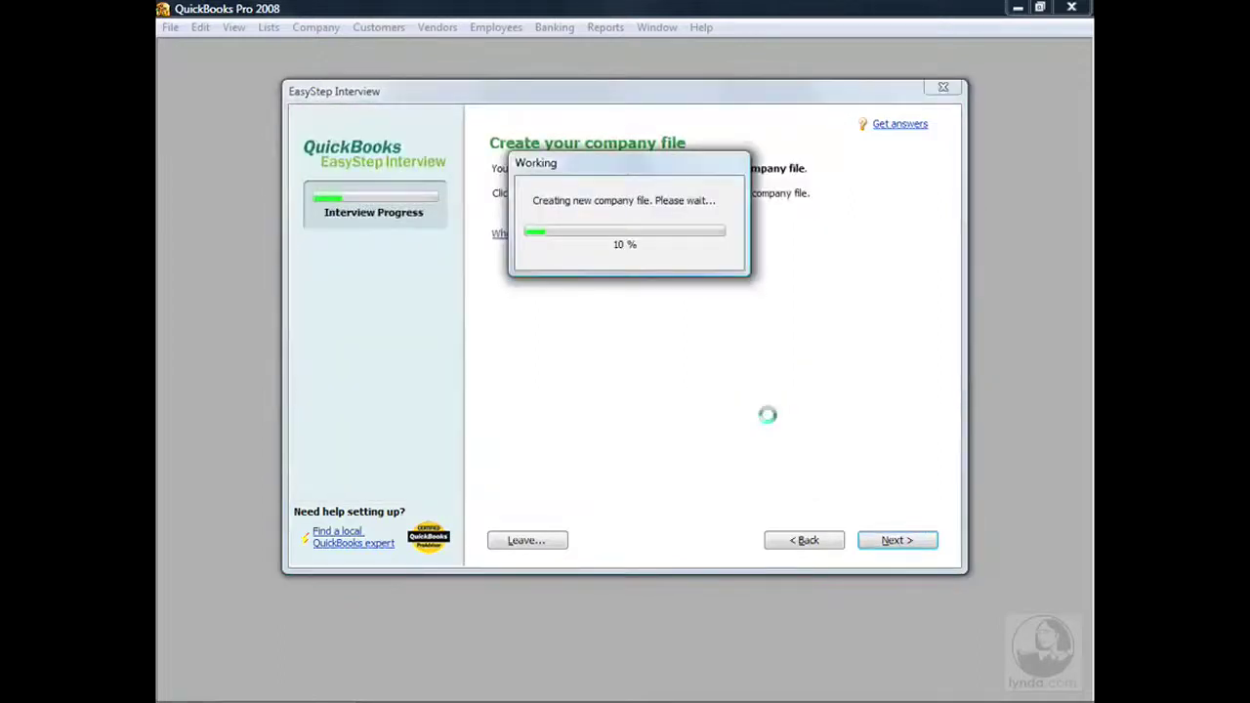